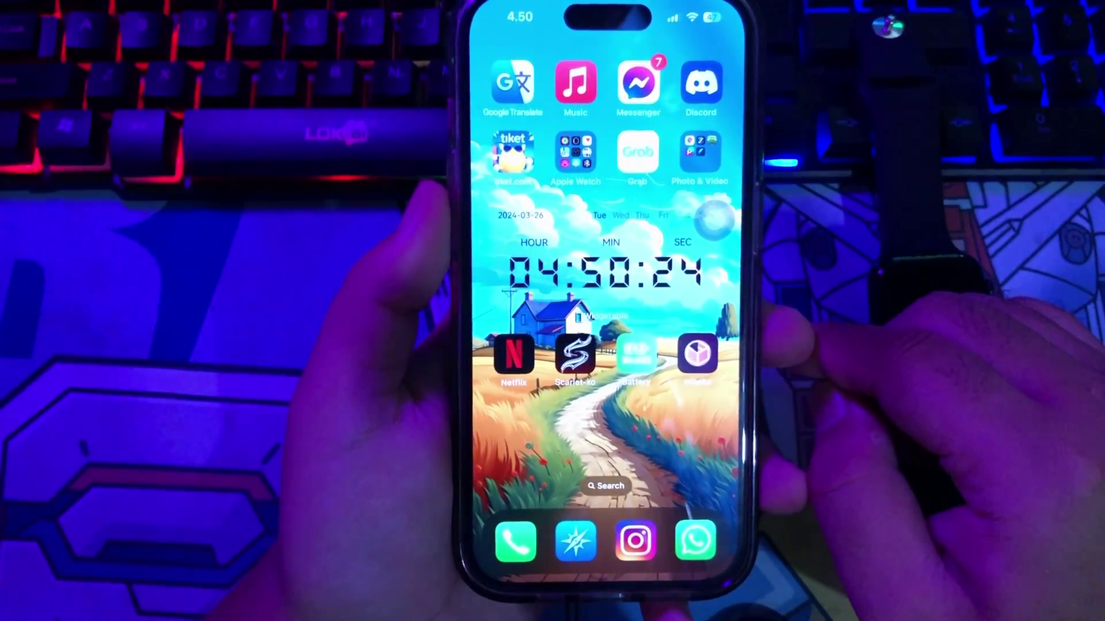
# Step: Launch Misaka and dismiss its notification, donation and Discord prompts, agreeing to the terms
pyautogui.click(706, 356)
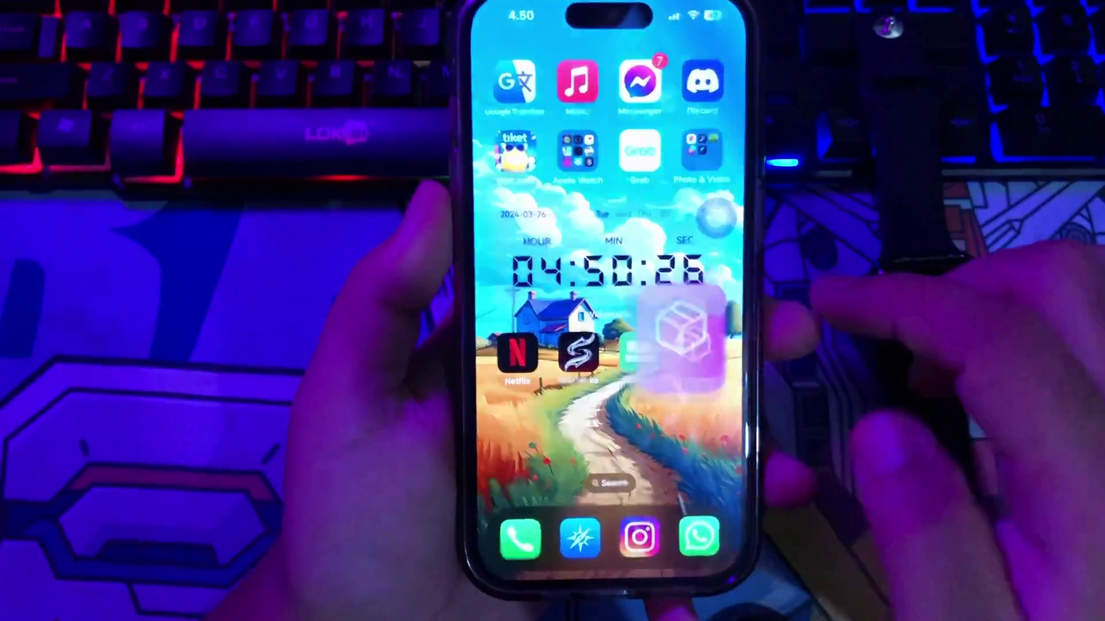
pyautogui.click(655, 347)
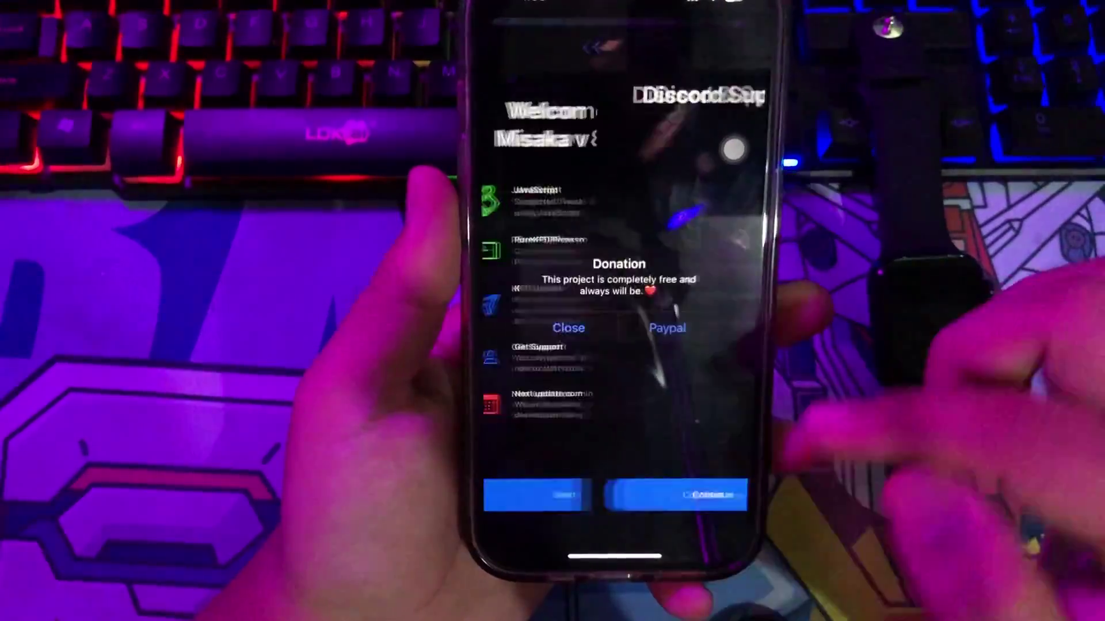
pyautogui.click(569, 328)
pyautogui.click(665, 495)
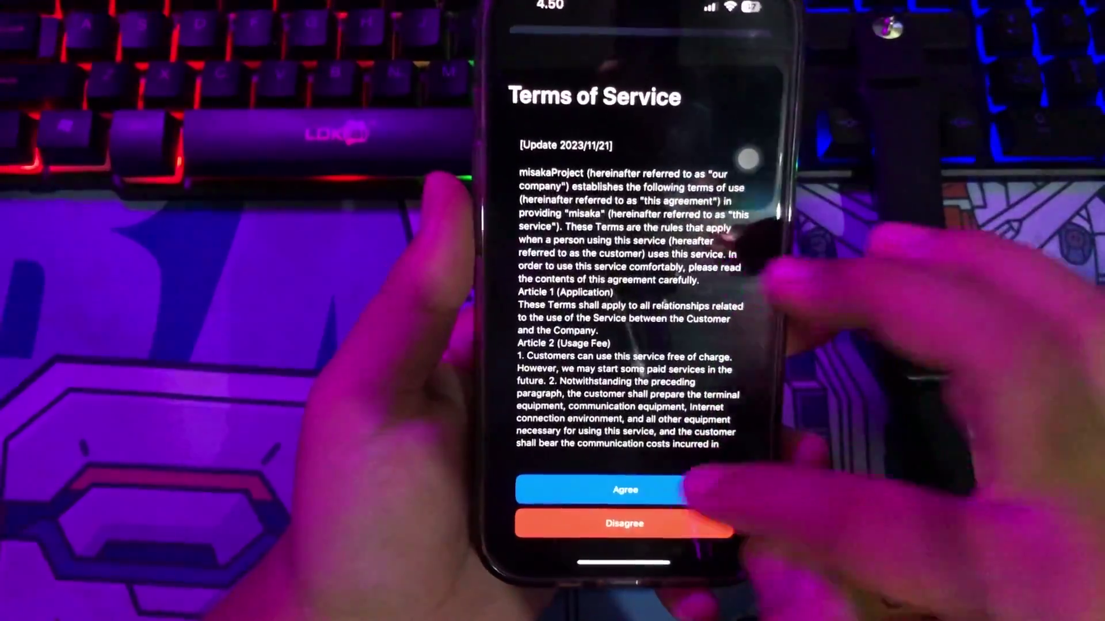
pyautogui.click(553, 483)
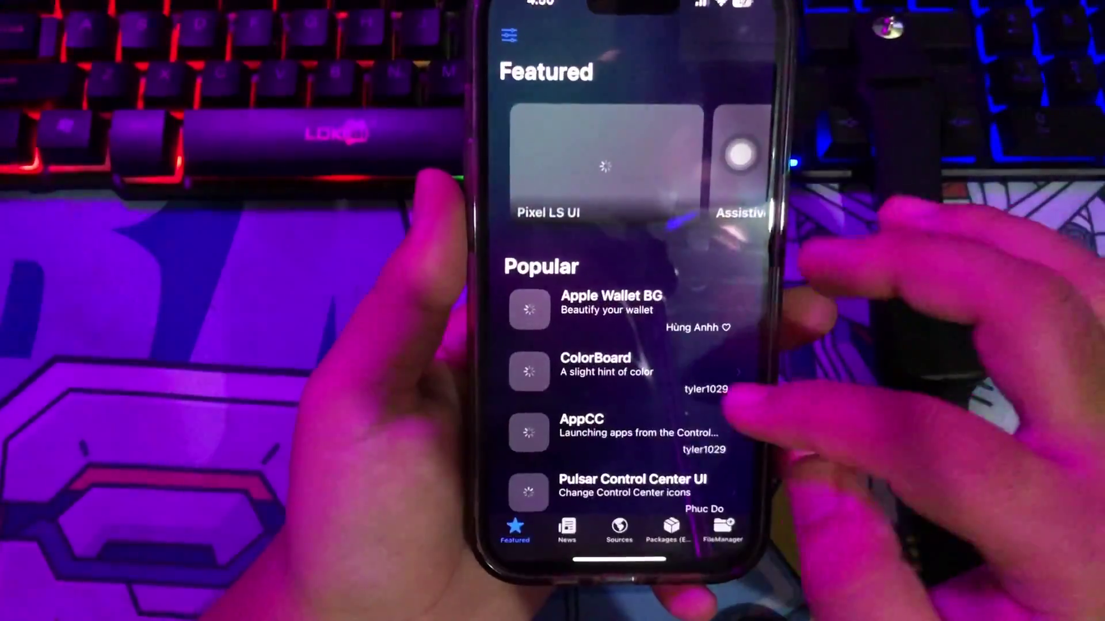
# Step: Relaunch Misaka from the Home Screen and decline KFD mode
pyautogui.moveTo(619, 559); pyautogui.dragTo(618, 362)
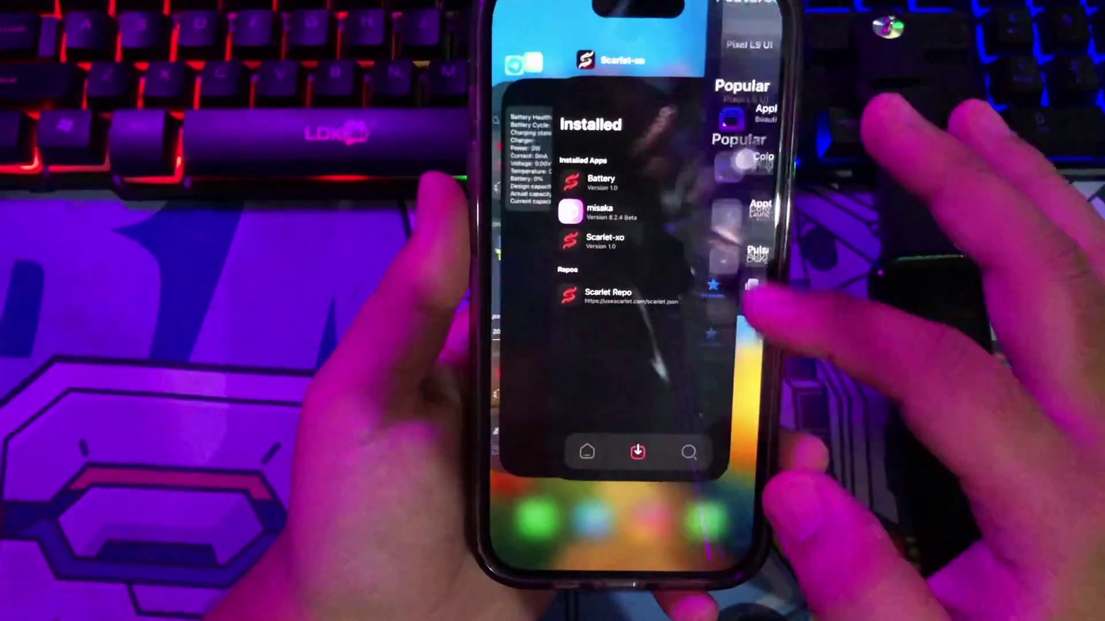
pyautogui.click(752, 319)
pyautogui.click(716, 346)
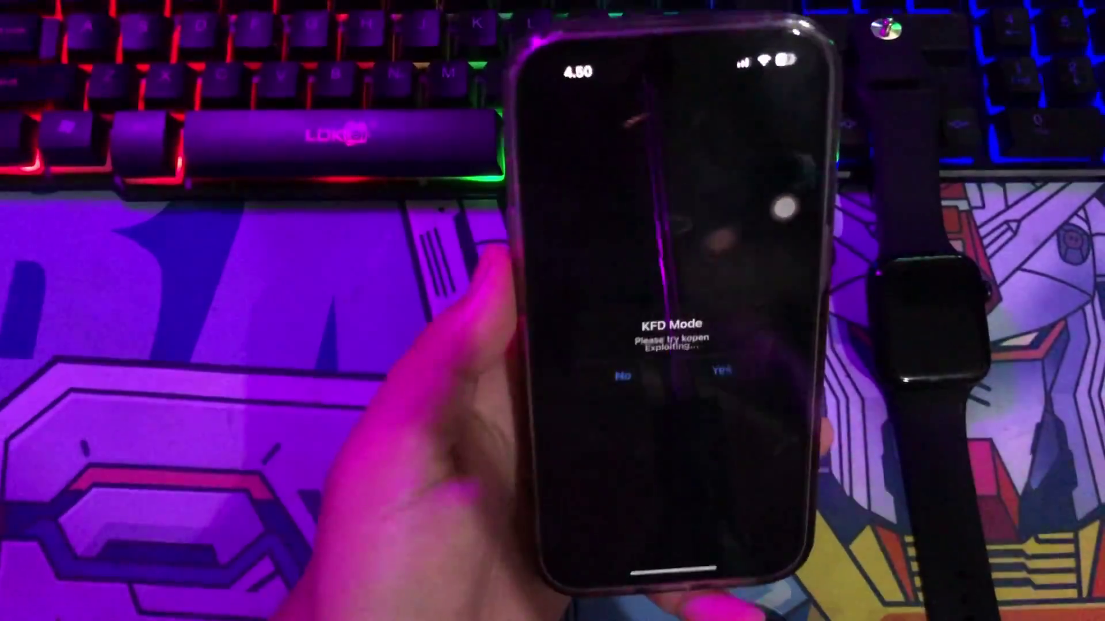
pyautogui.click(624, 374)
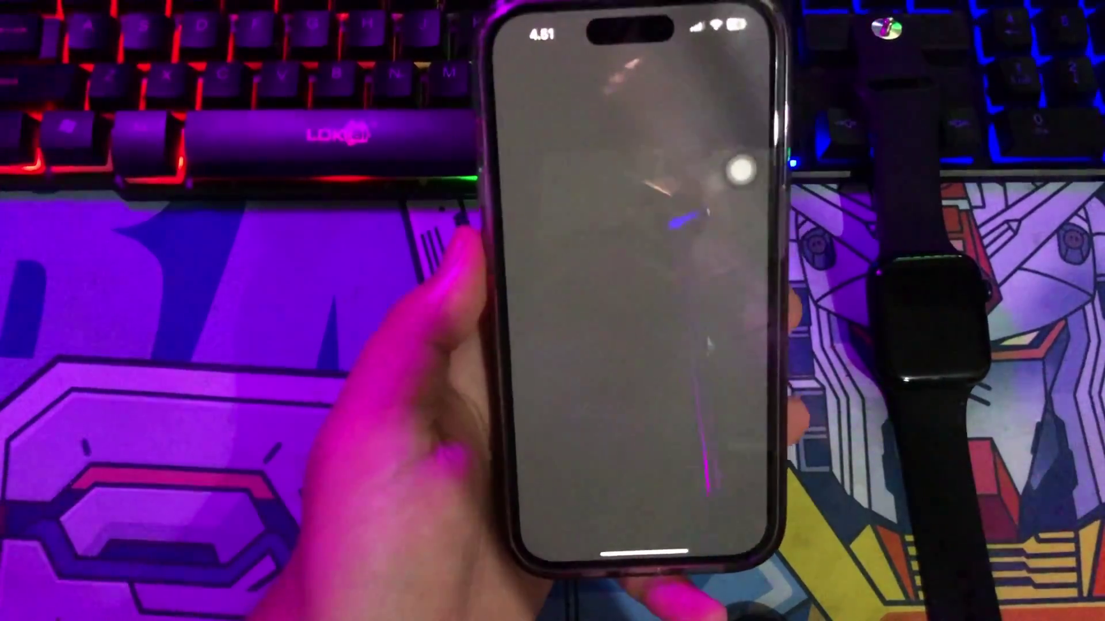
# Step: Return to the Home Screen and reopen Misaka's Featured page
pyautogui.moveTo(630, 518); pyautogui.dragTo(630, 346)
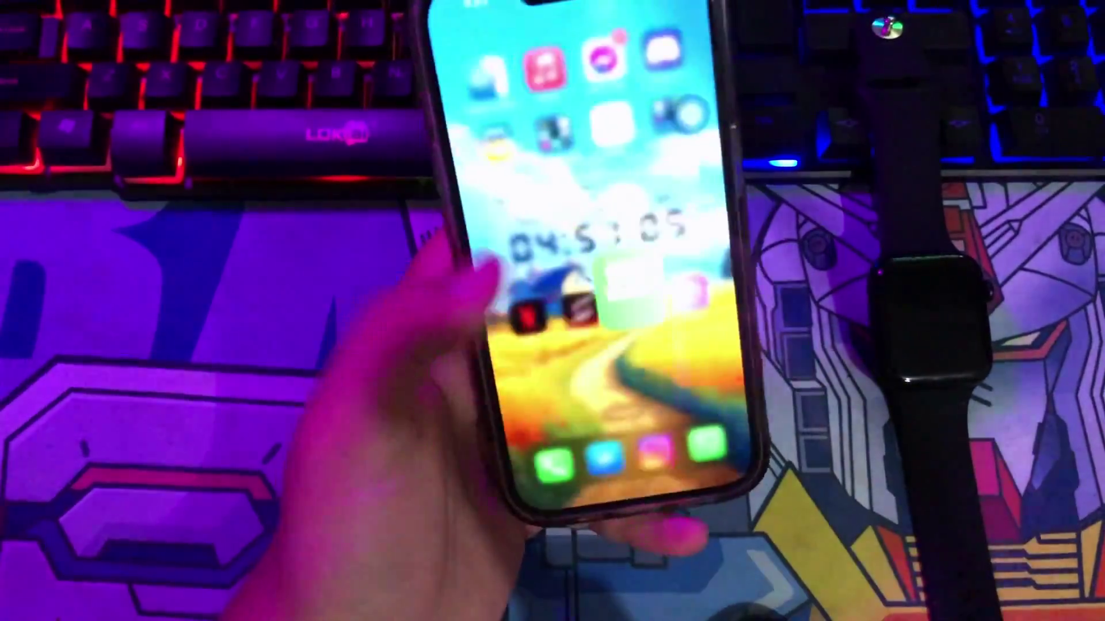
pyautogui.click(631, 122)
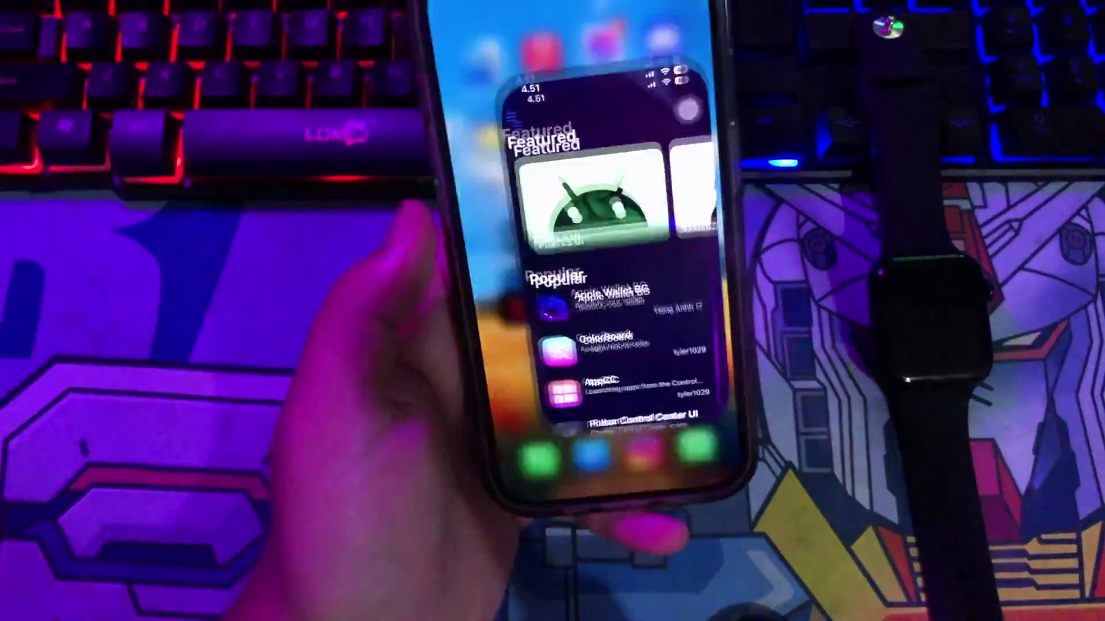